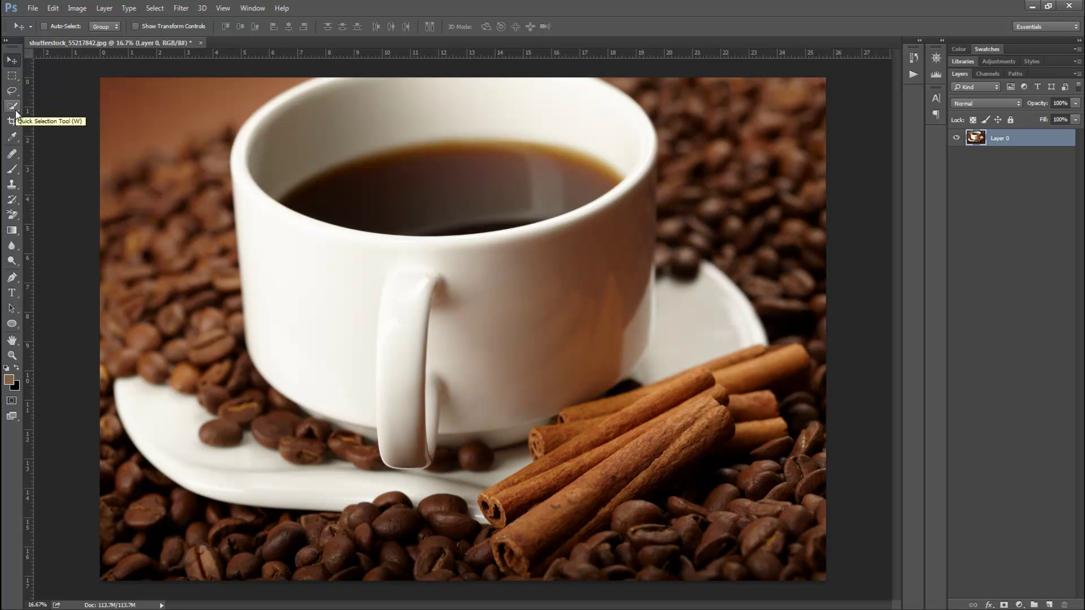
Step: Draw a feathered rectangular selection (50 px) over the coffee and upper half of the cup, and deselect it
left_click(15, 77)
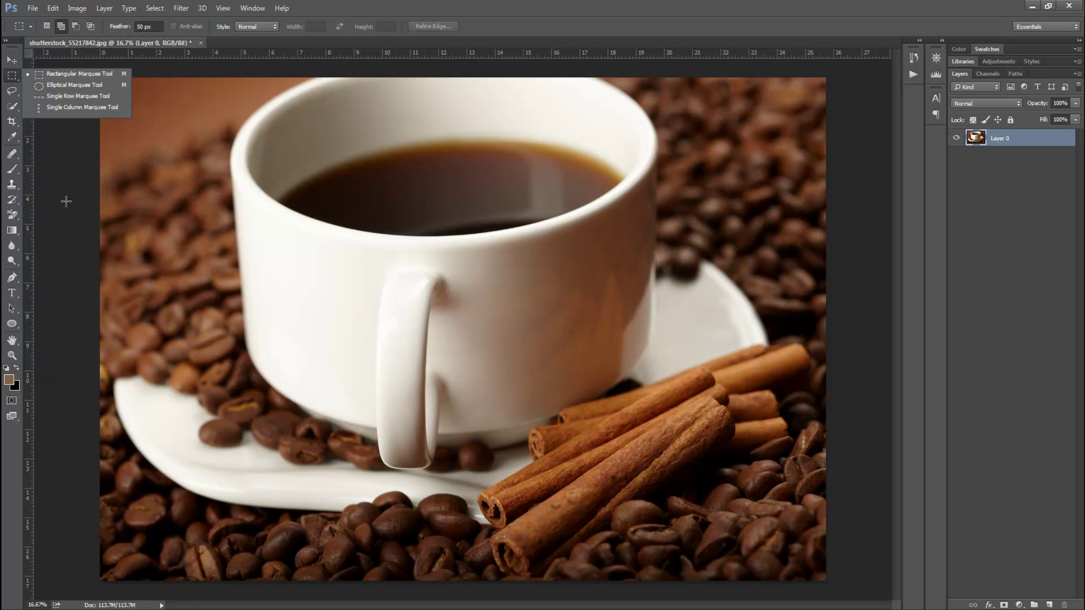
left_click(70, 76)
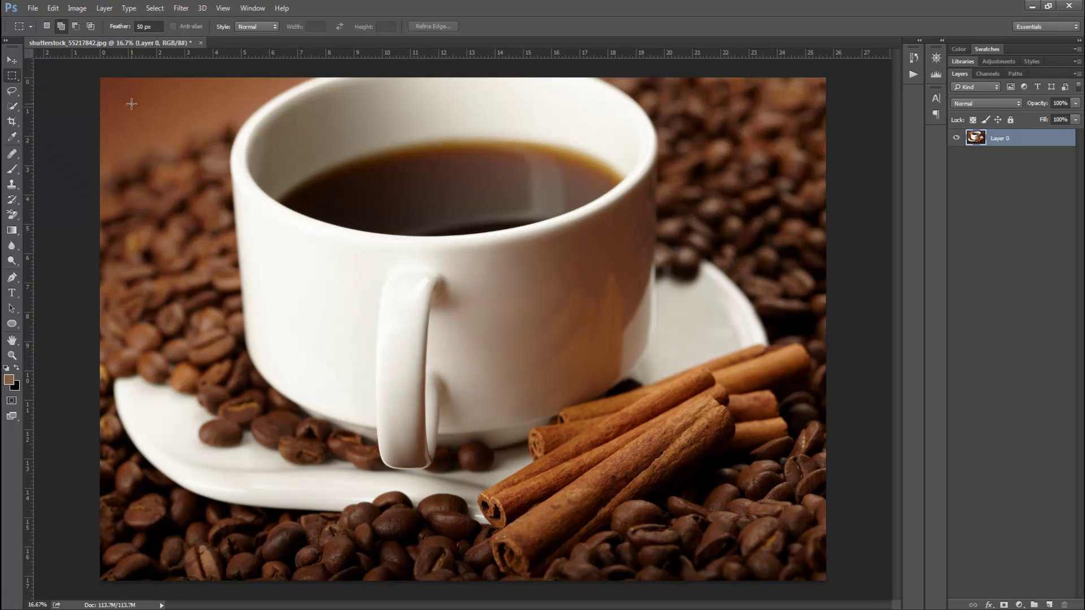
left_click_drag(256, 142, 648, 310)
left_click_drag(632, 306, 631, 306)
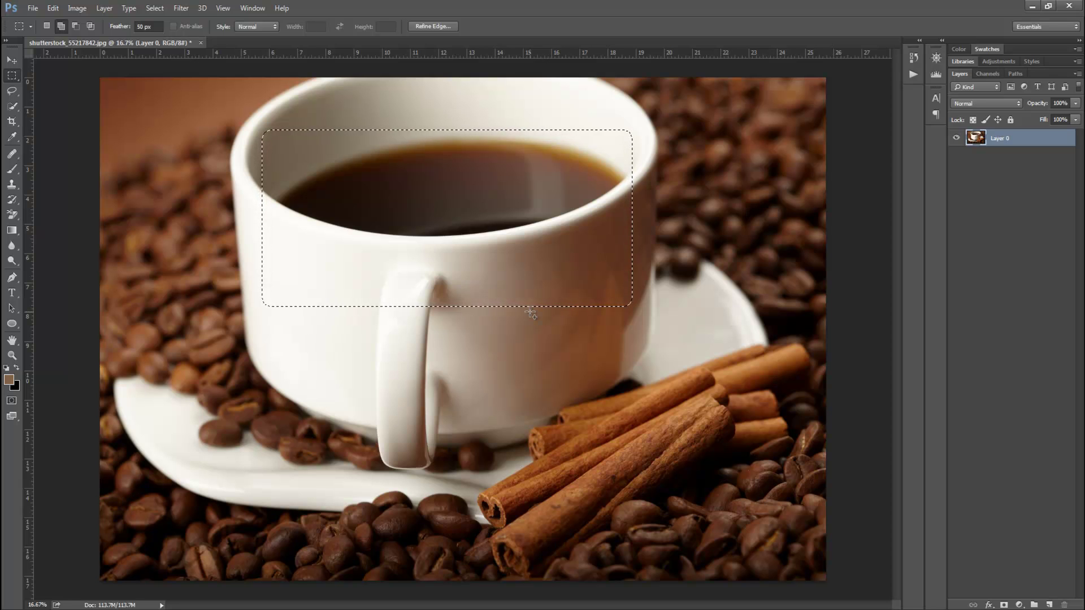
left_click(530, 311)
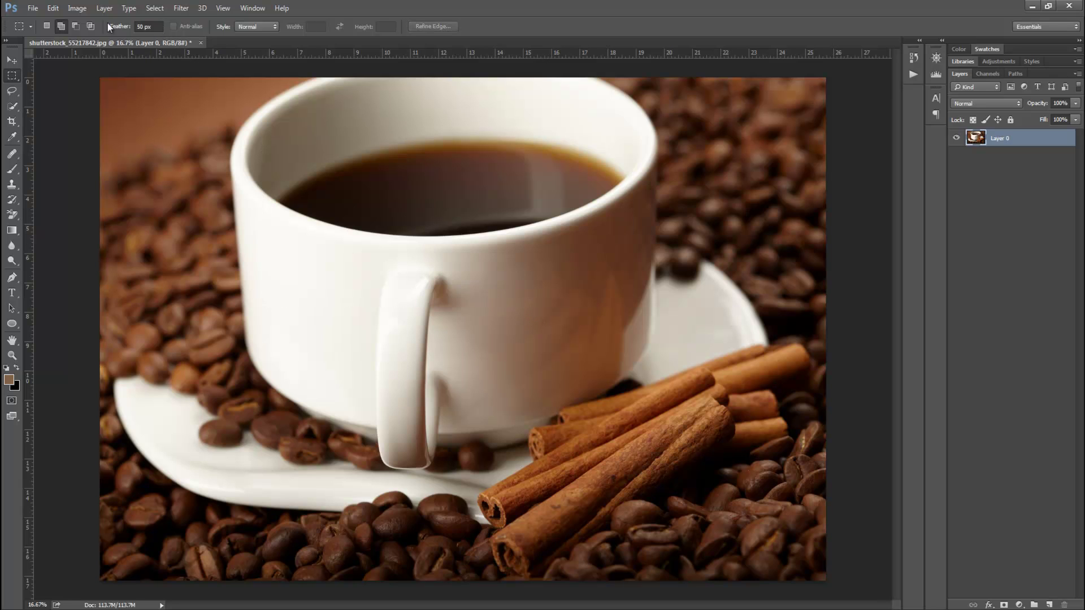
Step: With the marquee feather set to 0 px, fill strips along the photo's top and bottom edges with black on a new layer
left_click(145, 26)
type("0")
key("Return")
left_click_drag(83, 112, 842, 65)
left_click(1049, 604)
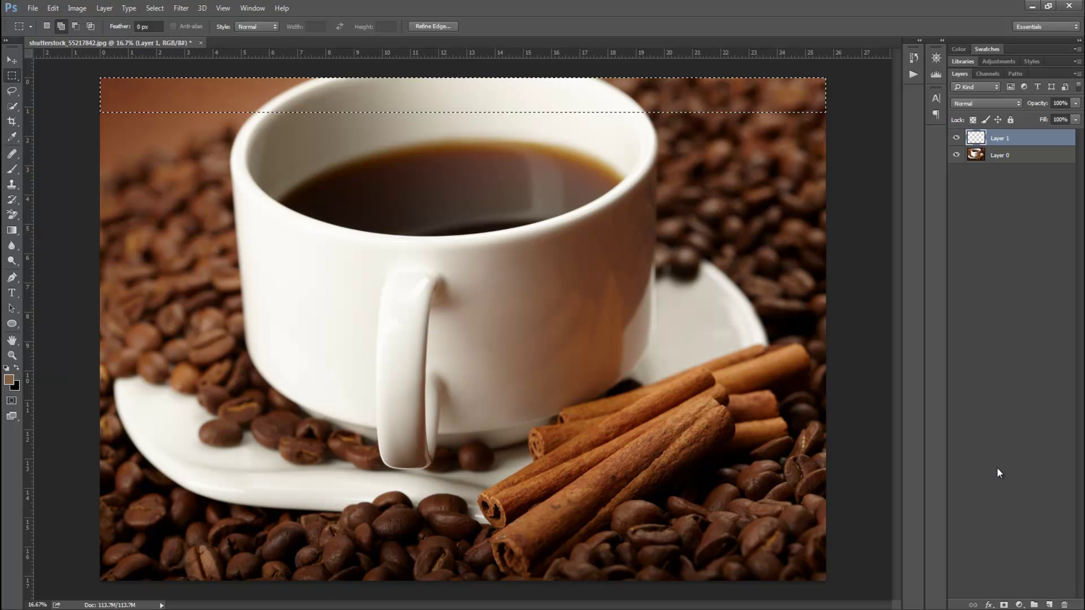
left_click_drag(102, 546, 866, 597)
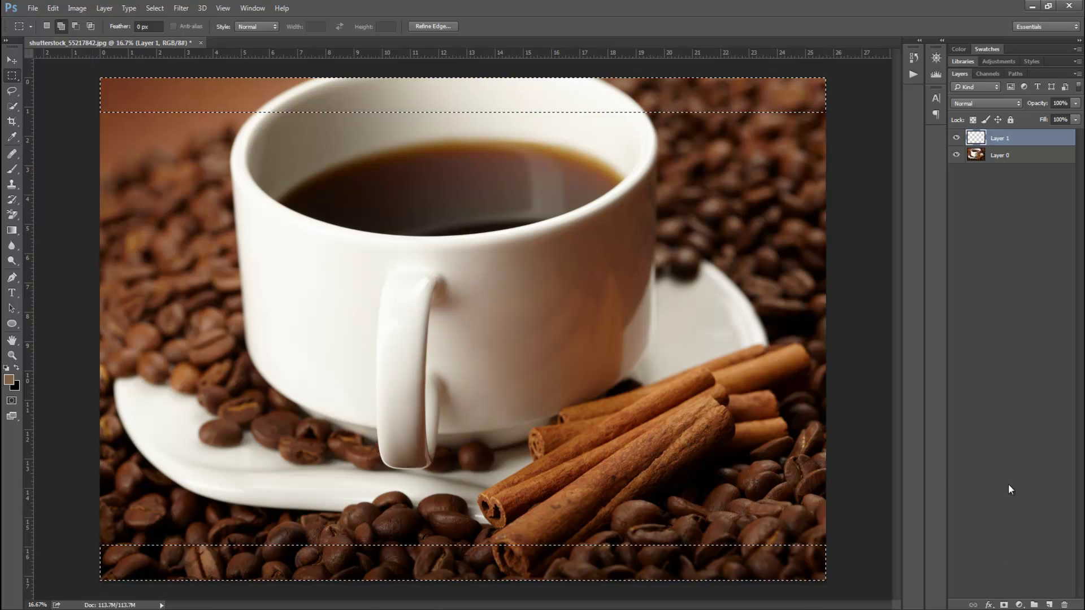
key("ctrl+BackSpace")
key("ctrl+d")
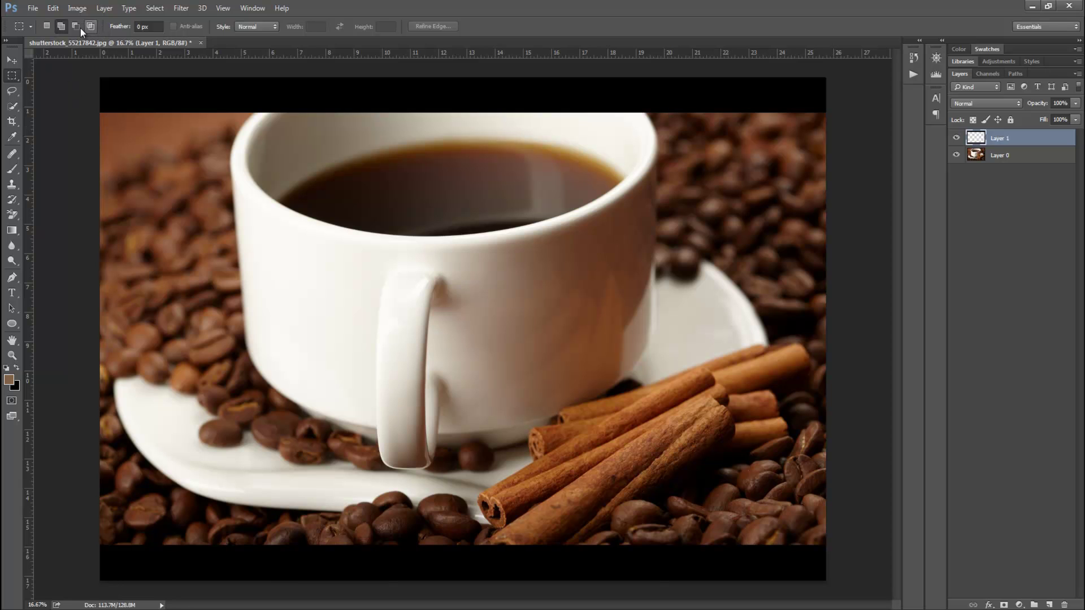
Step: Select a rectangle over the cup's left half, and add rectangles over the coffee and the cup's lower right side
left_click(61, 26)
left_click_drag(161, 181, 415, 397)
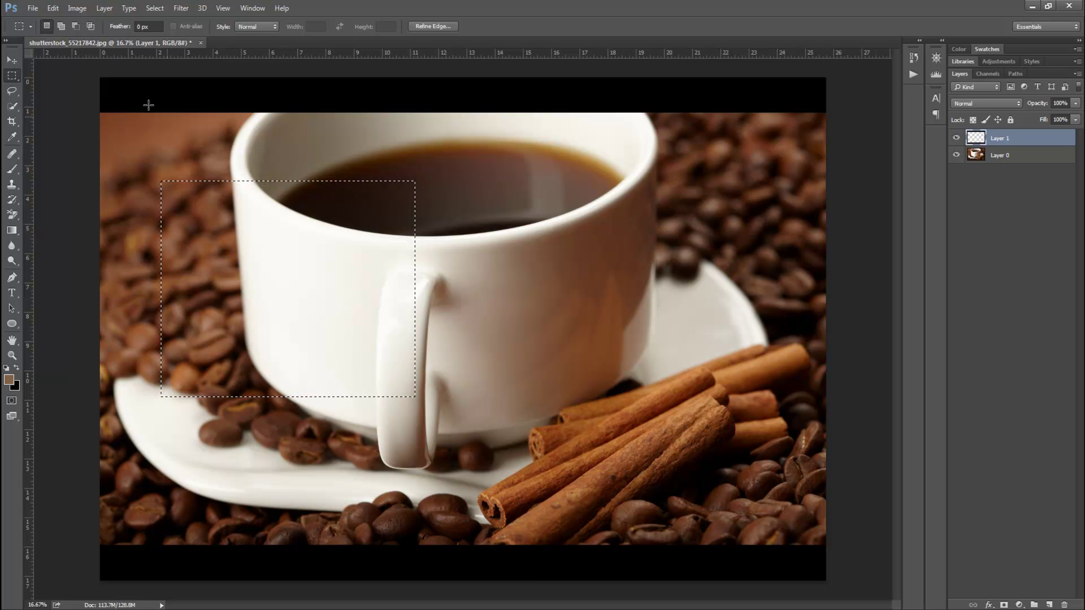
left_click(61, 27)
left_click_drag(449, 151, 489, 132)
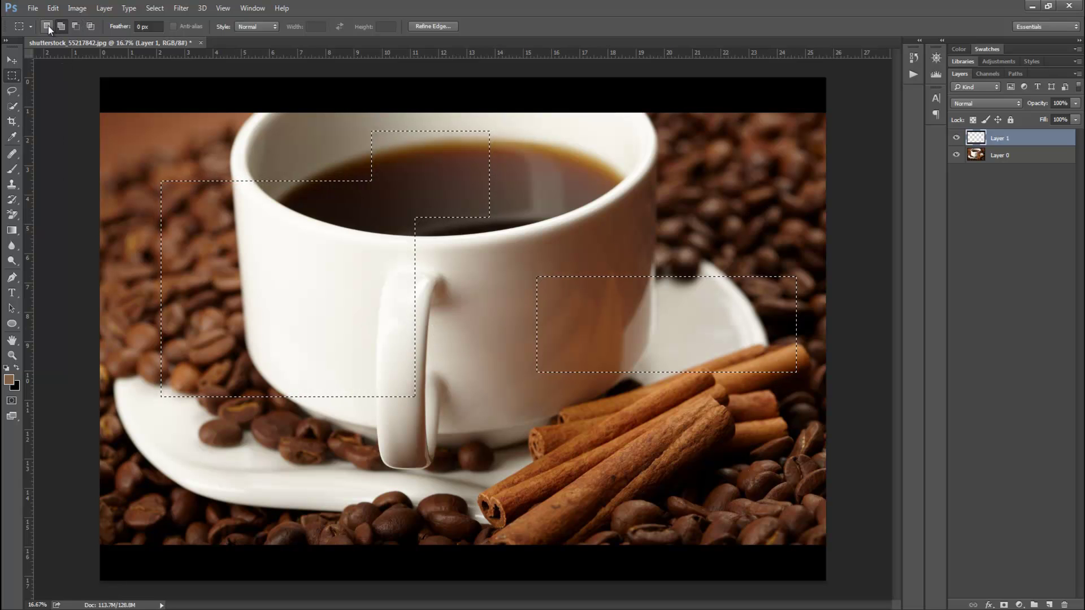
left_click(18, 86)
left_click(12, 105)
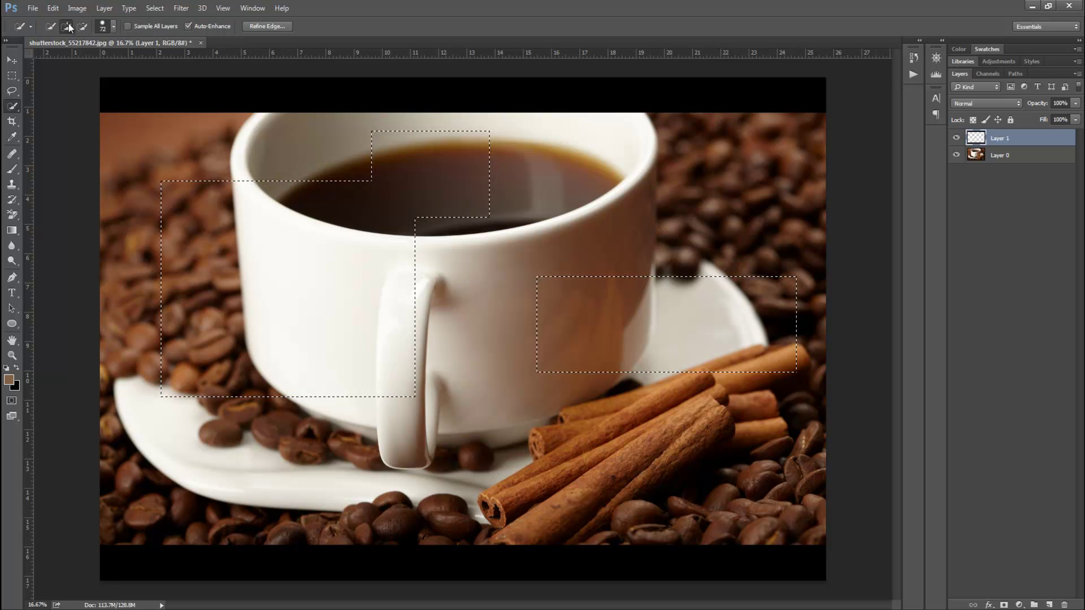
Step: Subtract the separate rectangle over the cup's right side and saucer from the rectangular marquee selection
left_click(13, 78)
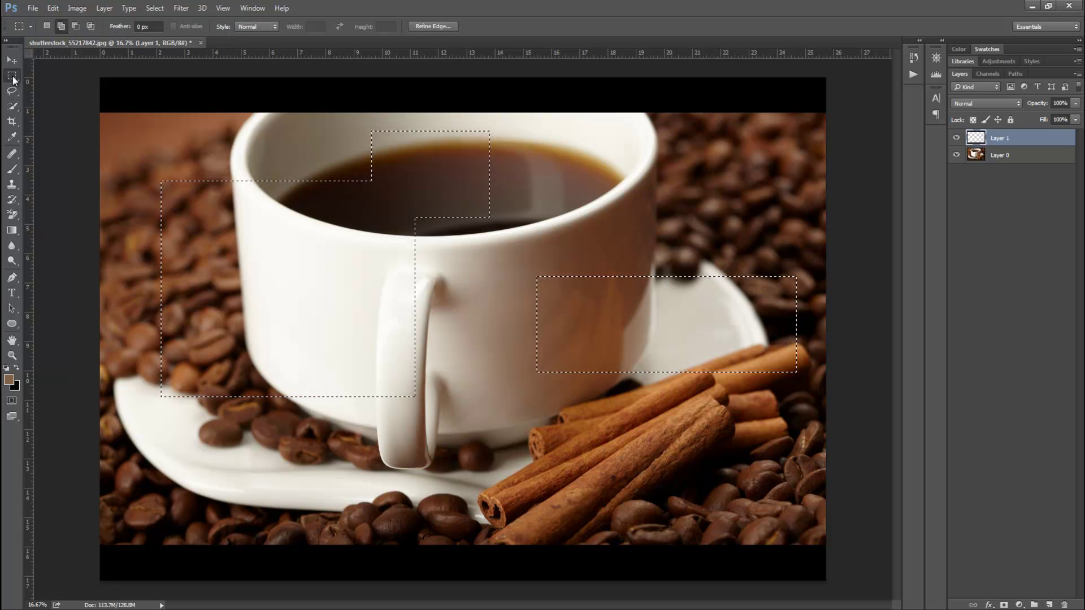
left_click(77, 26)
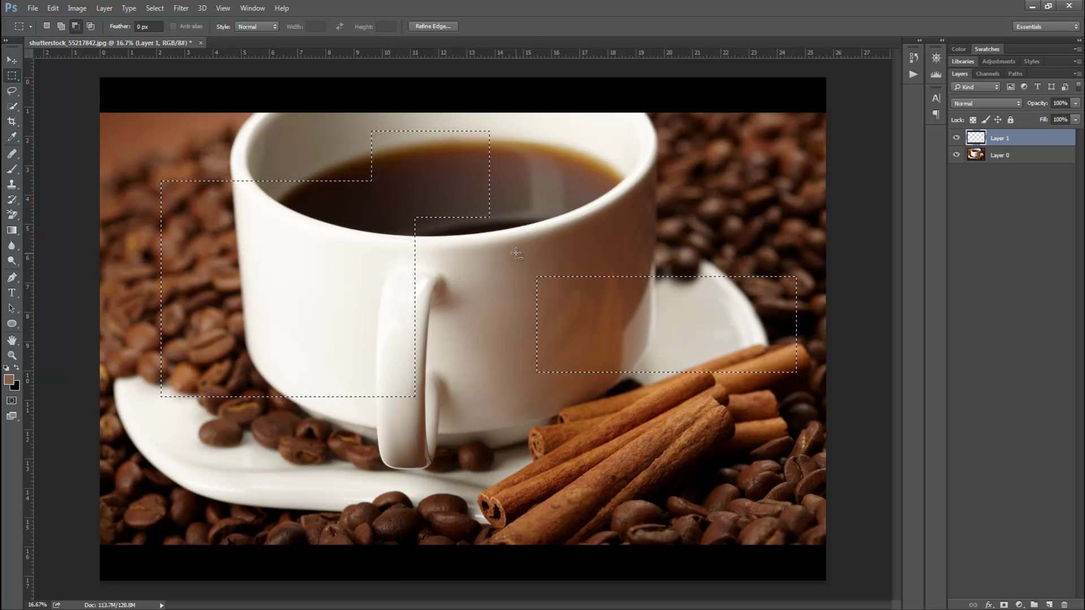
left_click_drag(552, 288, 834, 405)
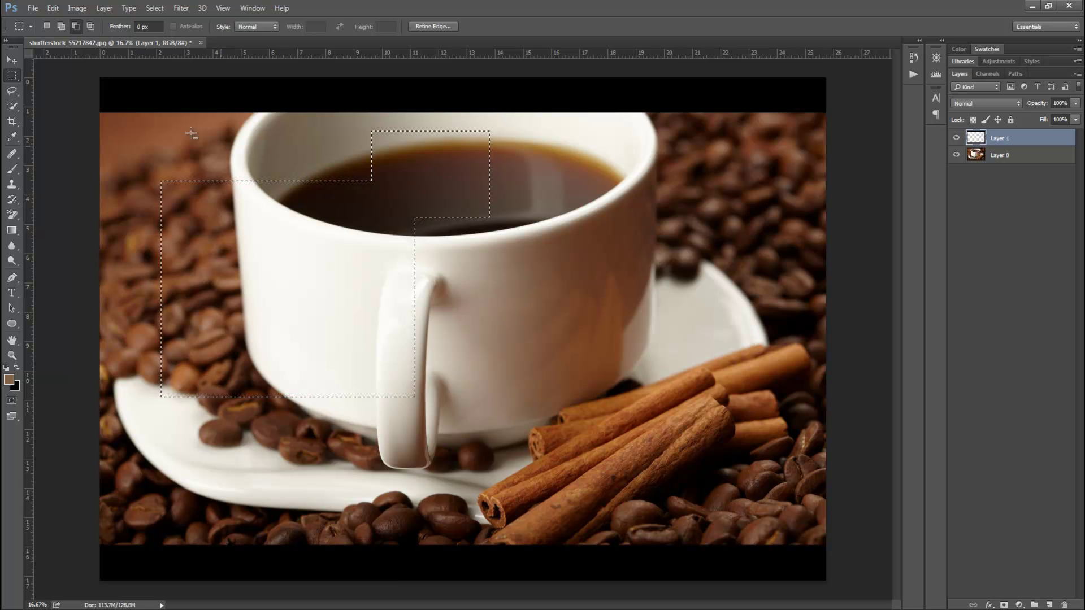
Step: Try intersecting the selection with a rectangle across the coffee, and undo the intersection
left_click(91, 26)
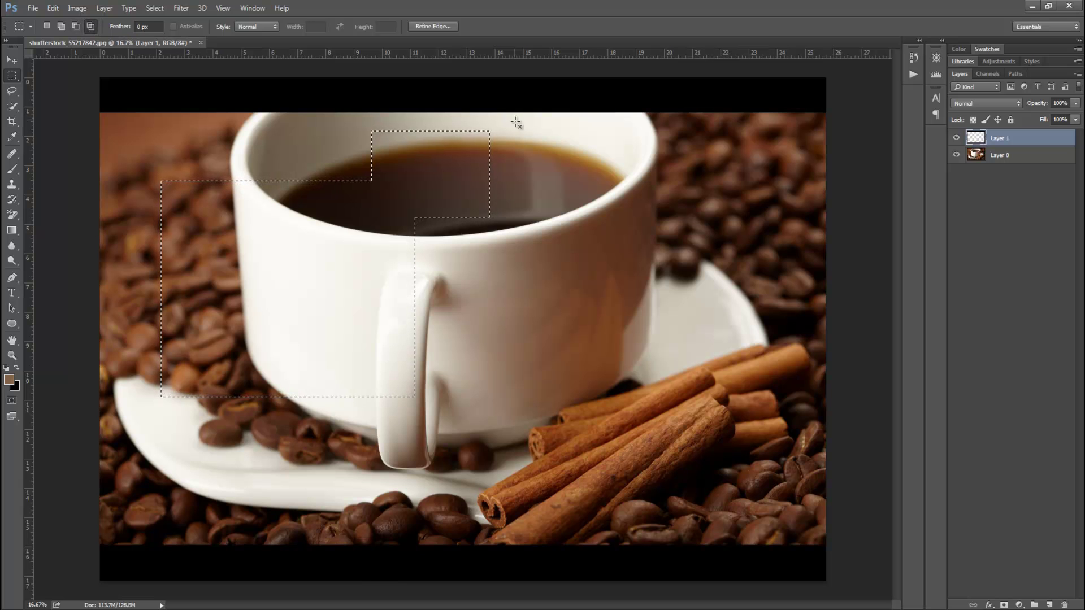
left_click_drag(544, 137, 247, 238)
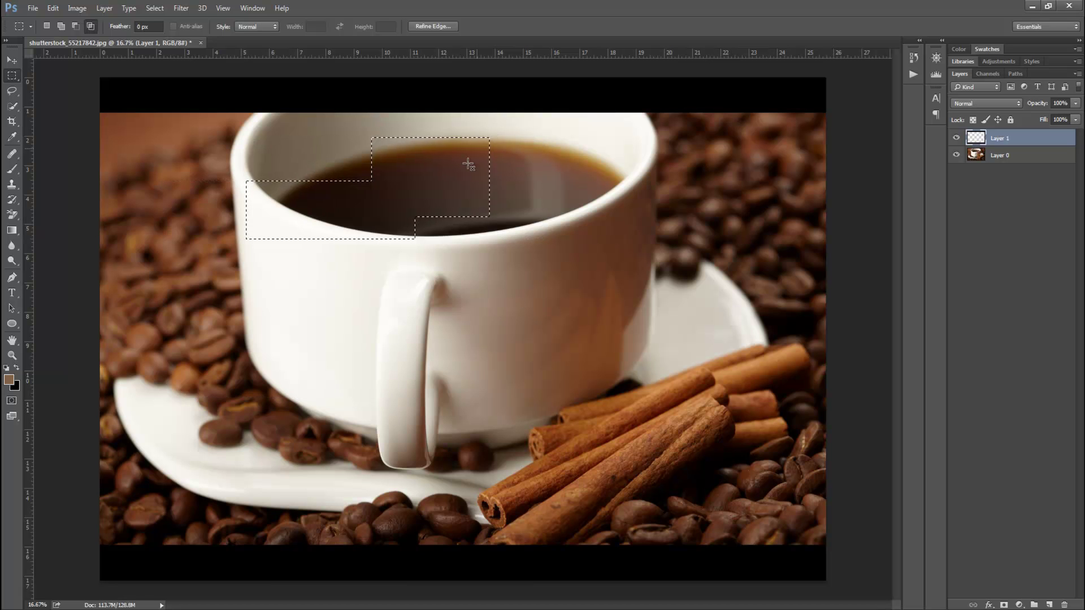
key("ctrl+z")
left_click_drag(593, 163, 158, 257)
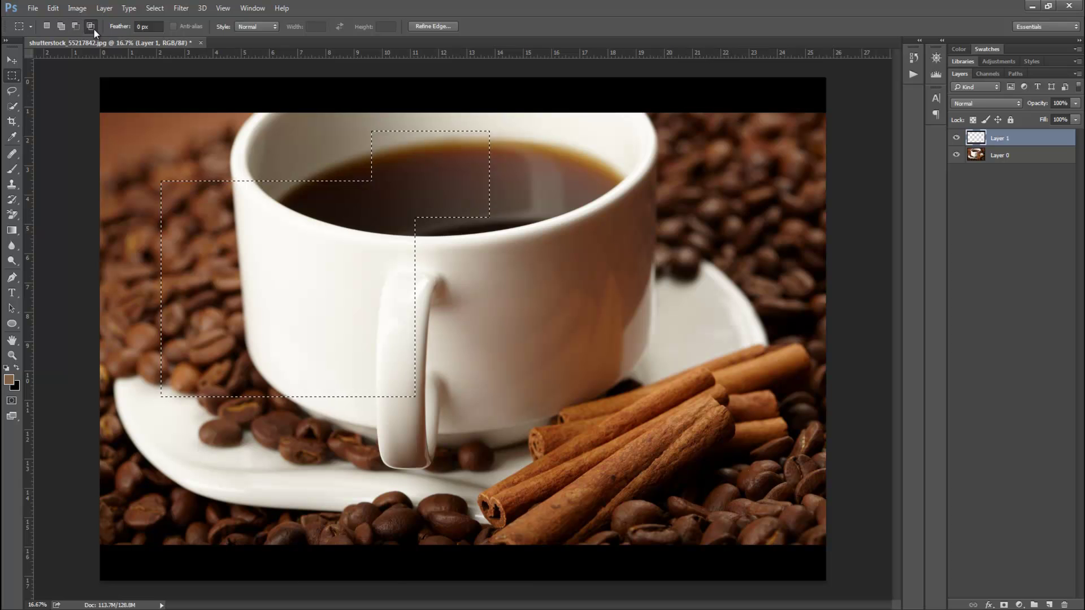
left_click(61, 26)
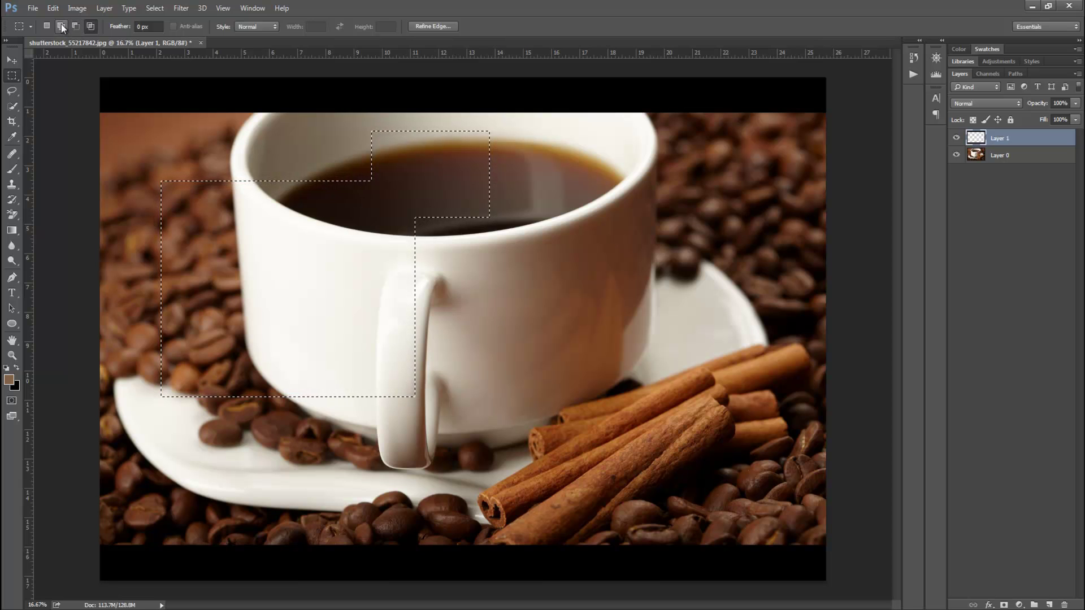
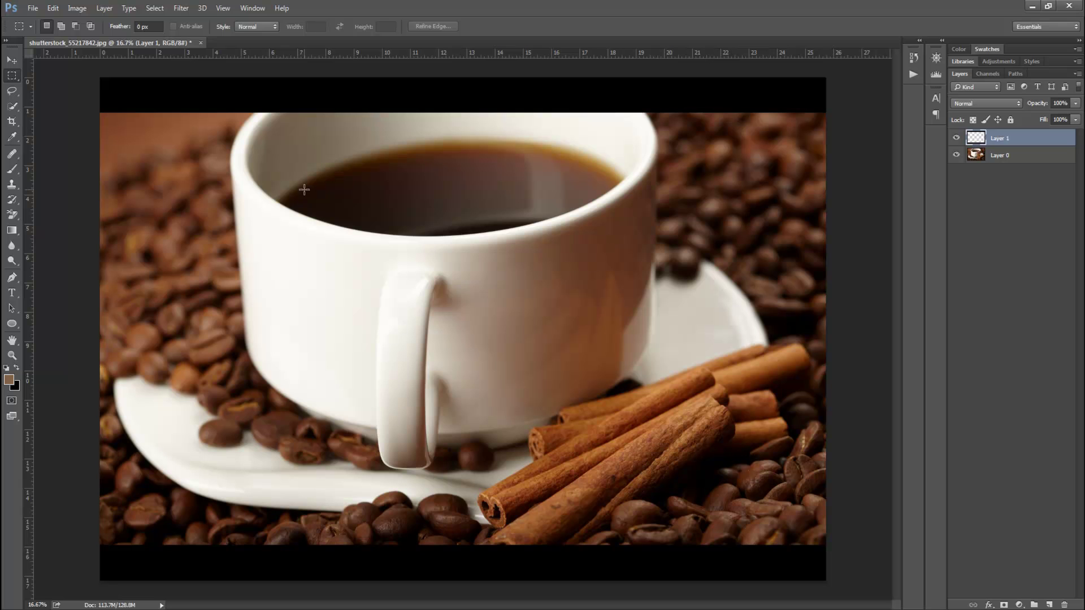
Step: Draw a series of separate rectangular selections across the cup and the coffee beans beside it
left_click_drag(529, 294, 544, 353)
left_click_drag(596, 336, 596, 336)
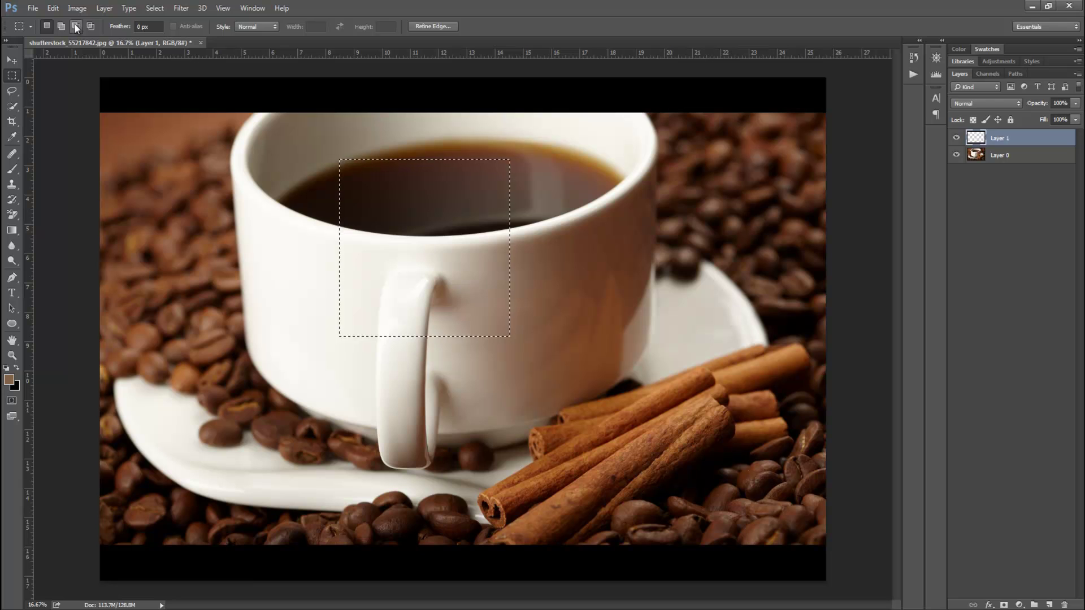
key("shift")
left_click_drag(179, 244, 294, 322)
key("ctrl+n")
key("Return")
left_click_drag(358, 201, 512, 313)
left_click_drag(271, 207, 292, 227)
left_click_drag(406, 186, 467, 257)
left_click_drag(670, 242, 743, 317)
left_click_drag(260, 237, 283, 269)
left_click_drag(375, 232, 463, 333)
left_click_drag(615, 294, 663, 353)
left_click_drag(739, 349, 678, 273)
left_click_drag(583, 188, 589, 192)
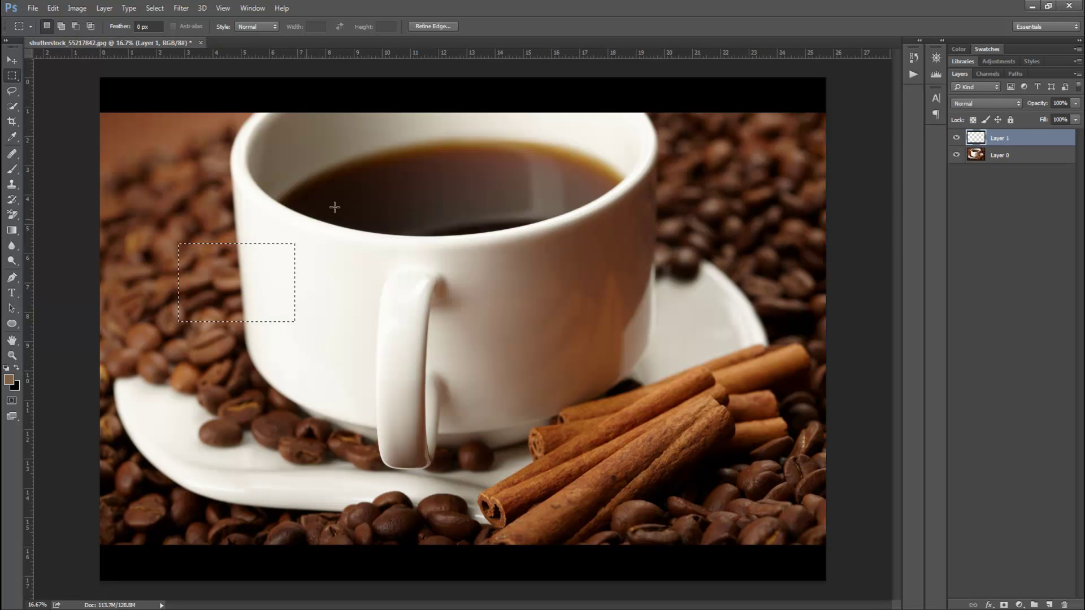
Step: Select a rectangle over the cup, extend it with a tab on the left, cut a notch on the right, and fill it with black
mouse_move(357, 184)
left_mouse_down()
mouse_move(462, 276)
mouse_move(512, 345)
left_mouse_up()
left_click_drag(311, 275, 412, 311, "shift")
left_click_drag(520, 214, 472, 244, "alt")
key("ctrl+BackSpace")
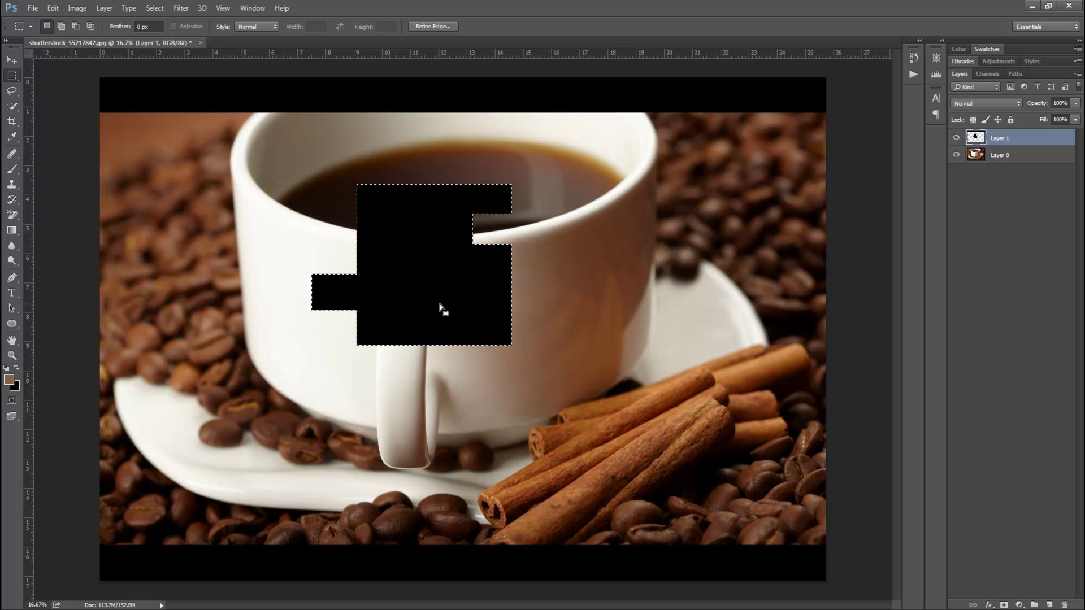
key("ctrl+d")
Step: Turn on CMYK proof colours and delete Layer 1 with the black shapes
key("v")
mouse_move(440, 300)
left_mouse_down()
mouse_move(525, 293)
mouse_move(432, 283)
left_mouse_up()
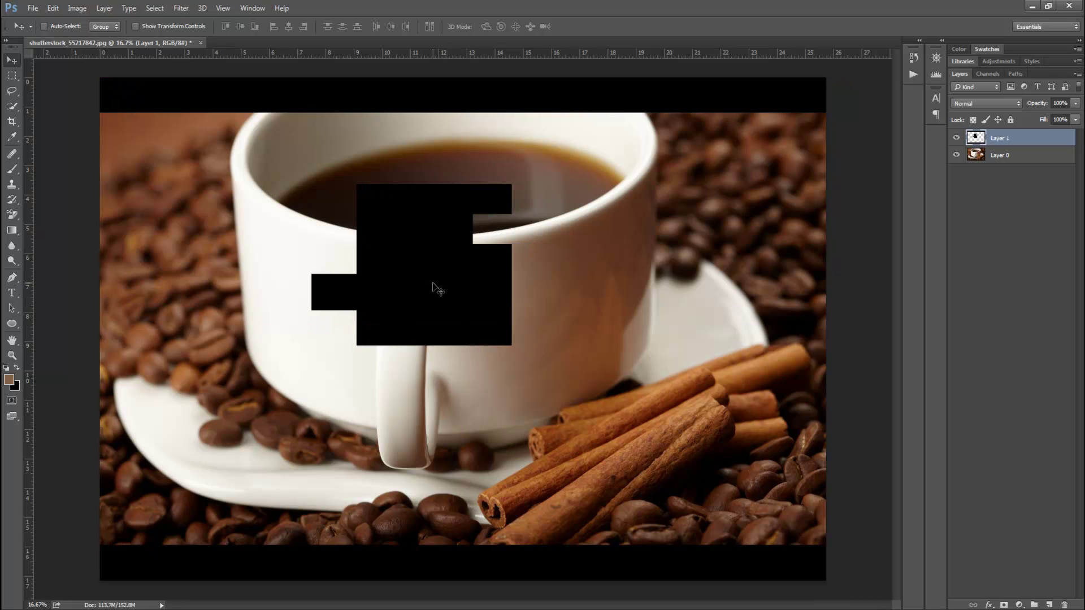
key("ctrl+y")
key("Delete")
Step: Switch to the Elliptical Marquee Tool and draw trial ellipses over the cup, clearing them
left_click(11, 76)
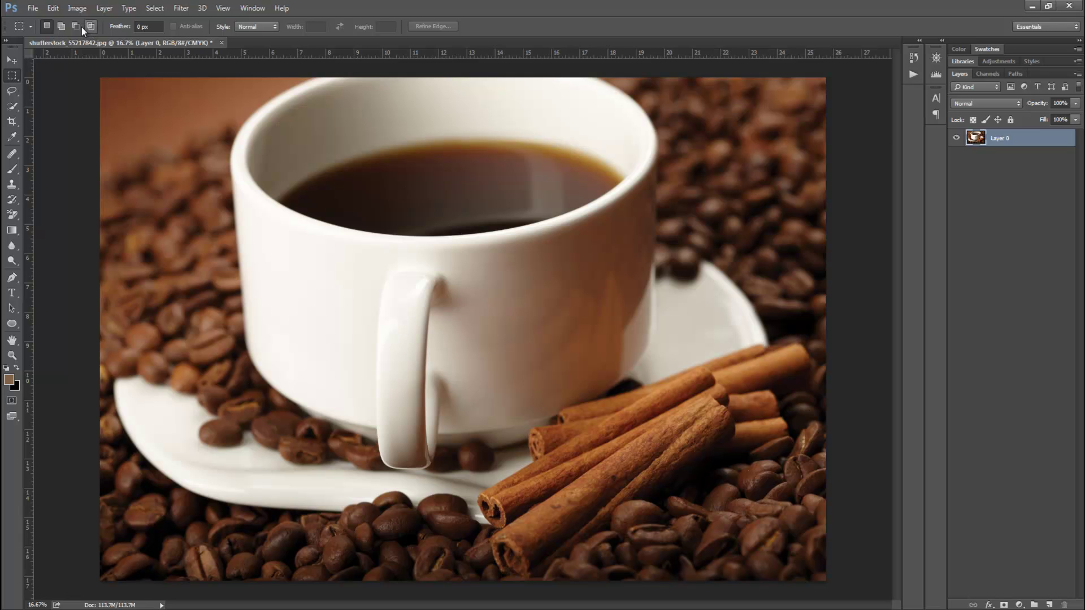
right_click(16, 73)
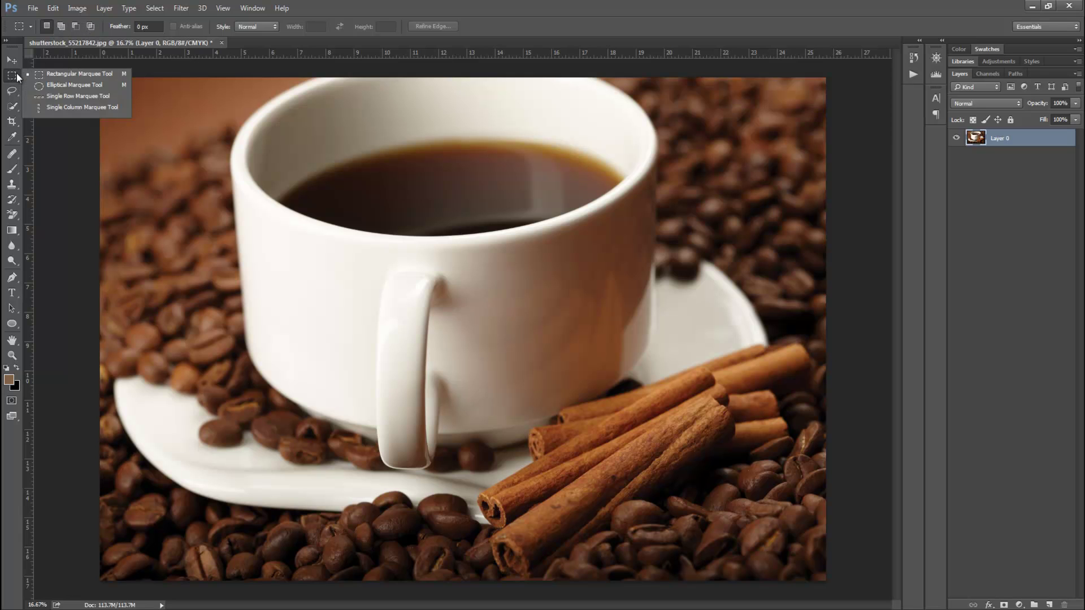
left_click(59, 85)
left_click_drag(377, 220, 418, 266)
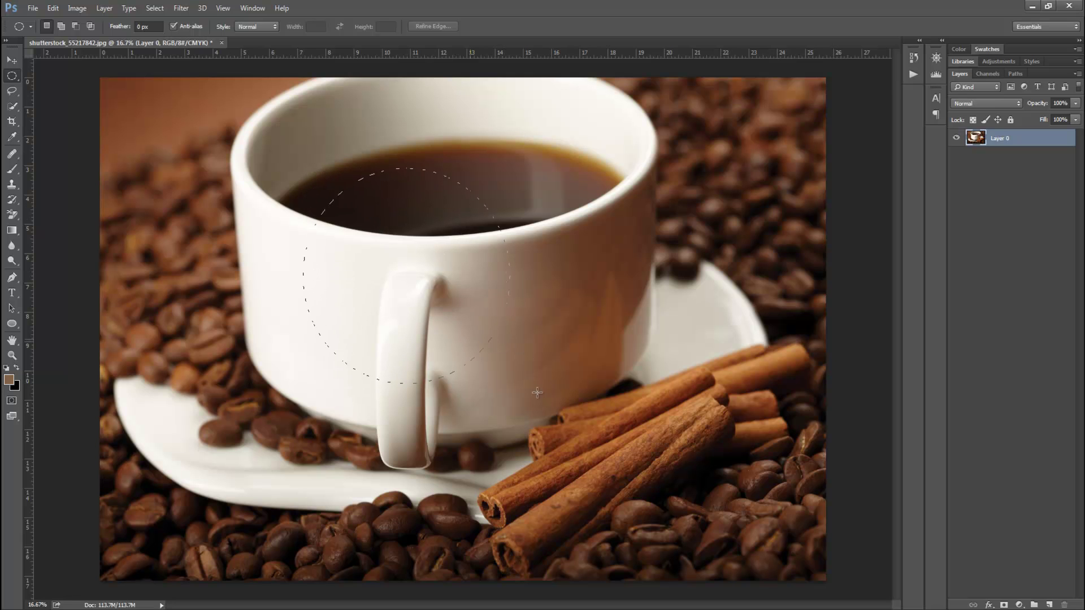
left_click_drag(467, 334, 354, 237)
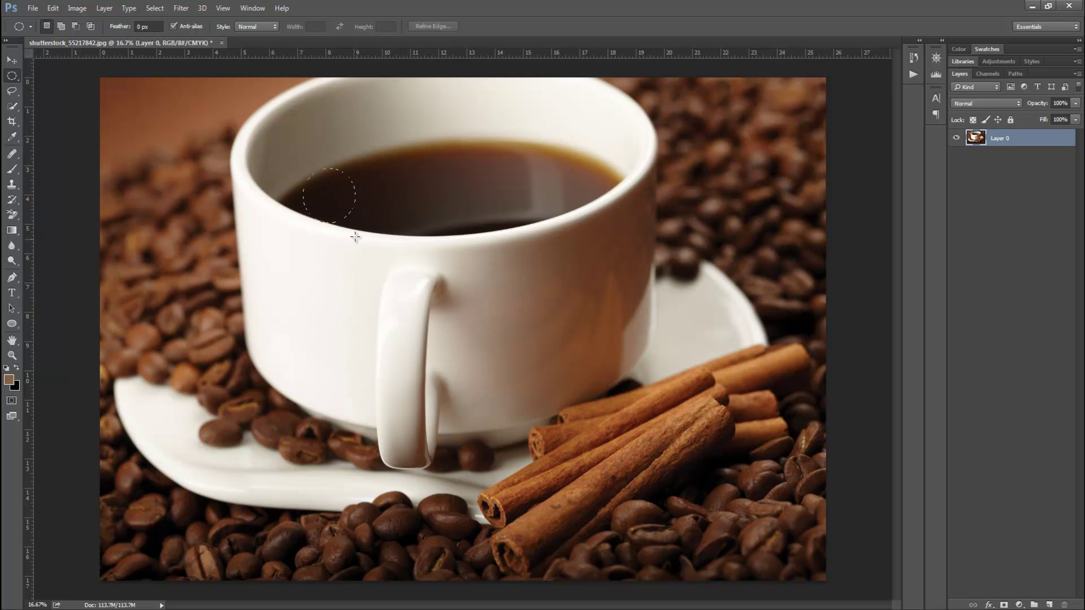
left_click(550, 330)
key("ctrl+shift+d")
left_click(417, 211)
Step: Draw a large circular selection over the cup's left half and add two small circles along its upper edge as ears
left_click_drag(512, 330, 438, 283)
left_click_drag(473, 362, 388, 344)
left_click_drag(442, 375, 564, 418)
left_click_drag(513, 389, 473, 403)
left_click_drag(489, 390, 492, 386)
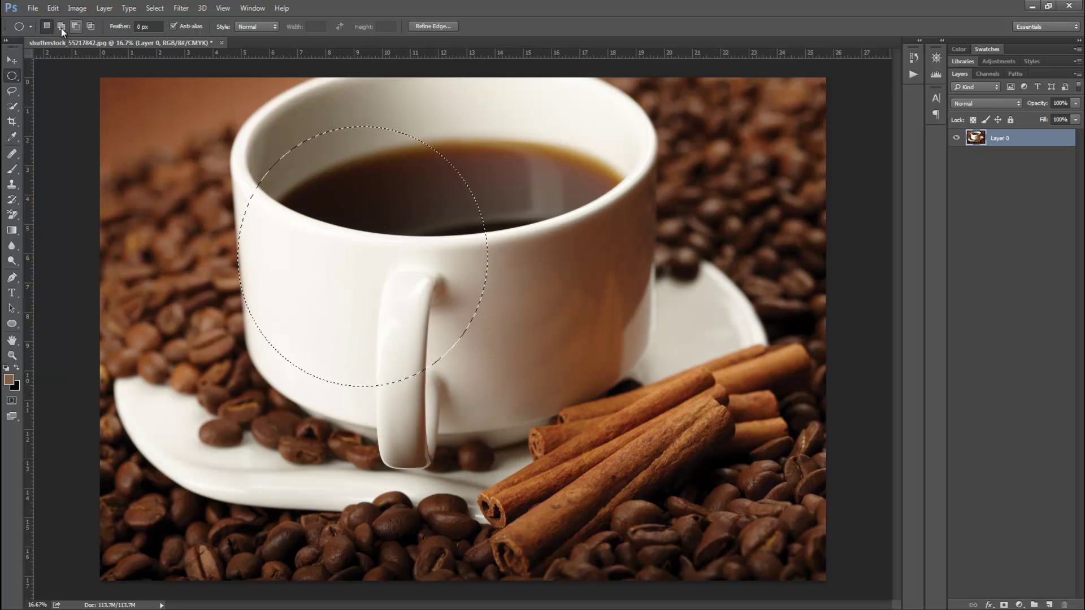
left_click_drag(473, 136, 381, 226)
left_click_drag(253, 145, 326, 191)
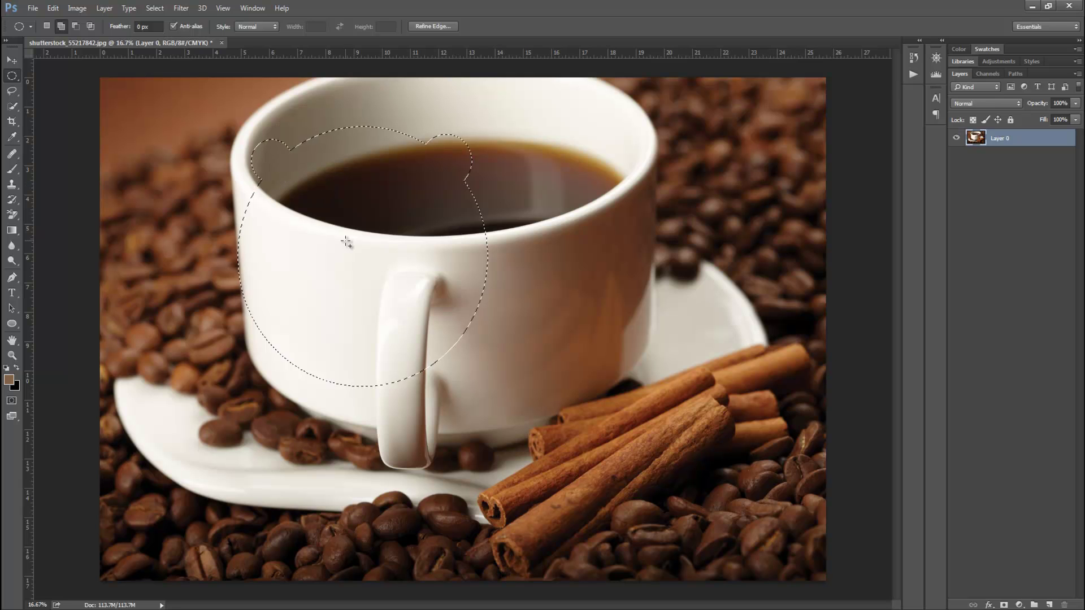
Step: Subtract two small circles for eyes and one circle for a mouth from the large circular selection
left_click_drag(292, 205, 329, 246)
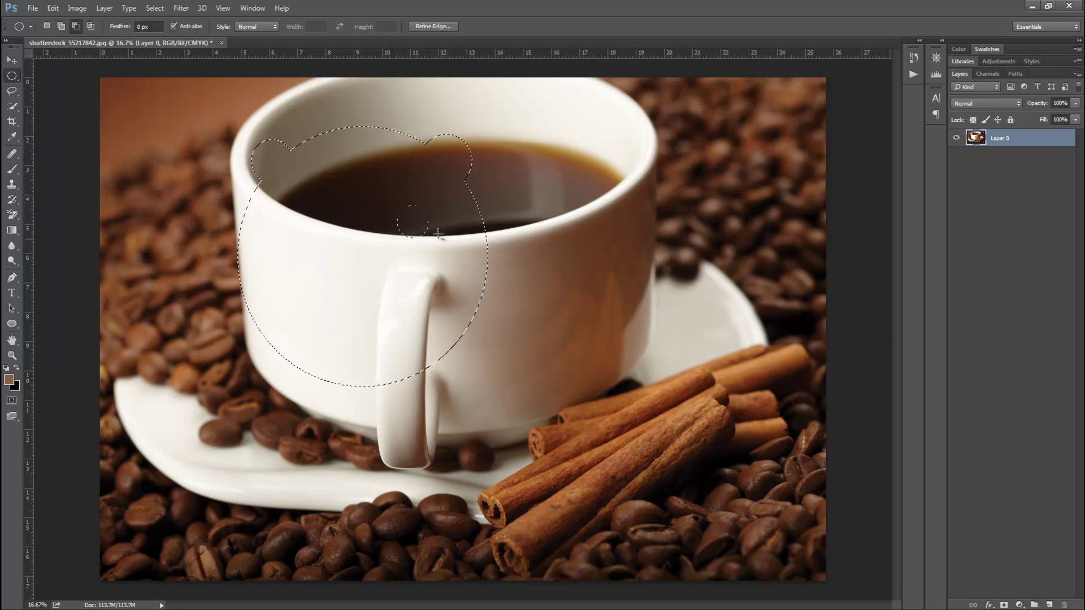
left_click_drag(456, 240, 457, 242)
left_click_drag(301, 218, 340, 250)
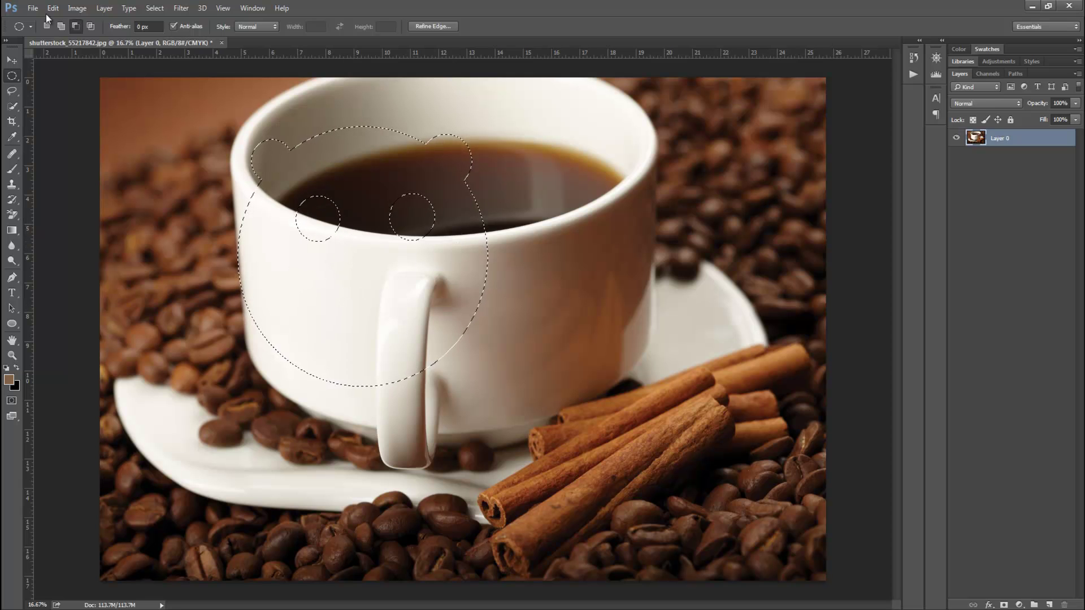
left_click_drag(320, 295, 377, 354)
left_click_drag(456, 355, 486, 349)
Step: Fill the face-shaped selection with black on a new layer, deselect, and move the face down and to the left
left_click(1049, 604)
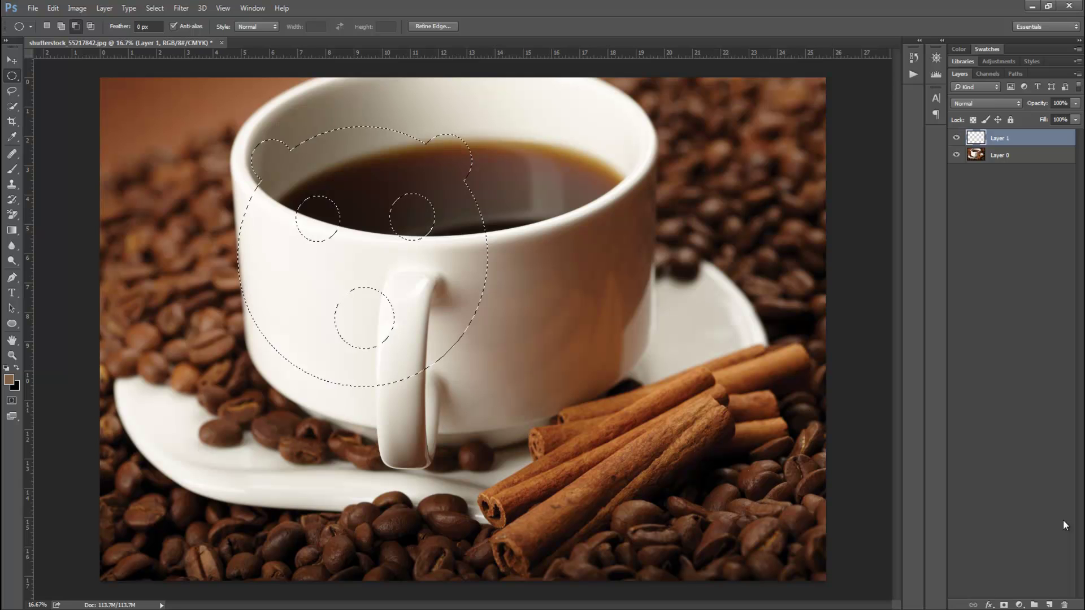
key("ctrl+BackSpace")
key("ctrl+d")
key("v")
left_click_drag(358, 240, 310, 312)
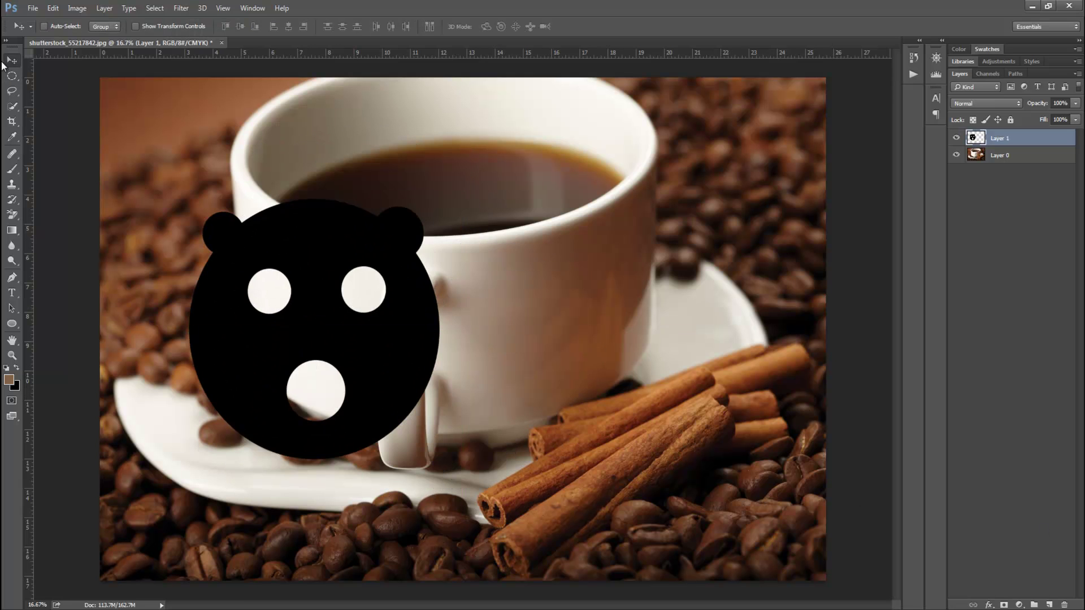
left_click(12, 76)
left_click(11, 97)
left_click(12, 97)
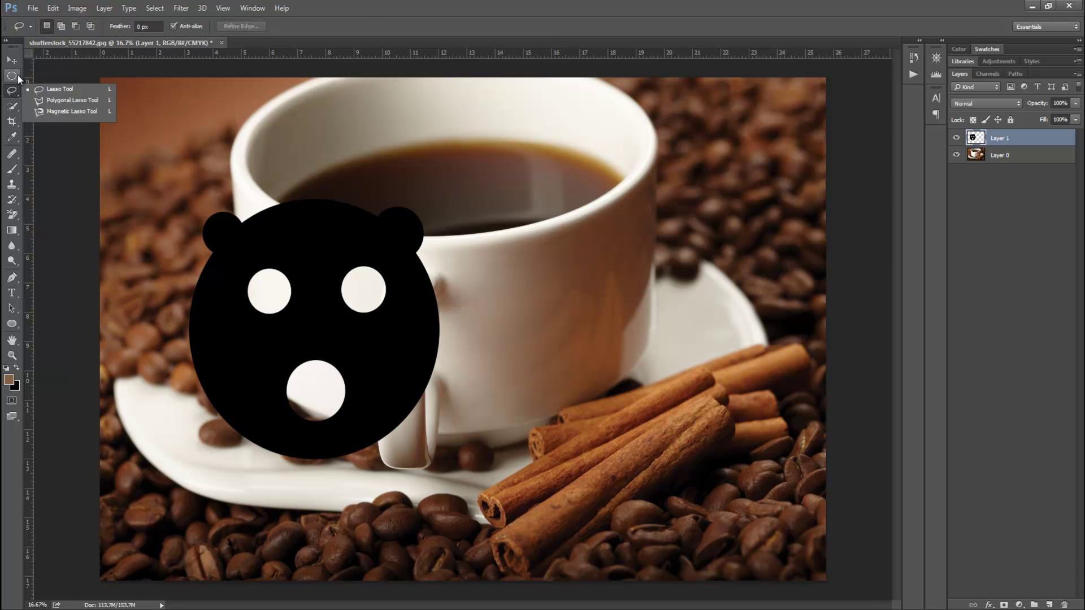
left_click(12, 106)
left_click(12, 106)
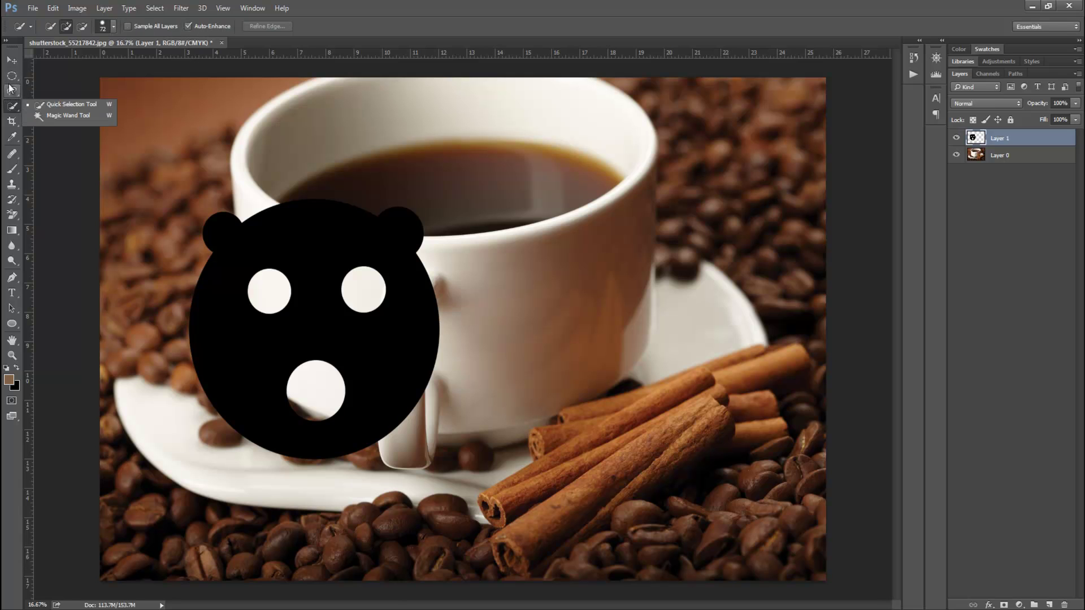